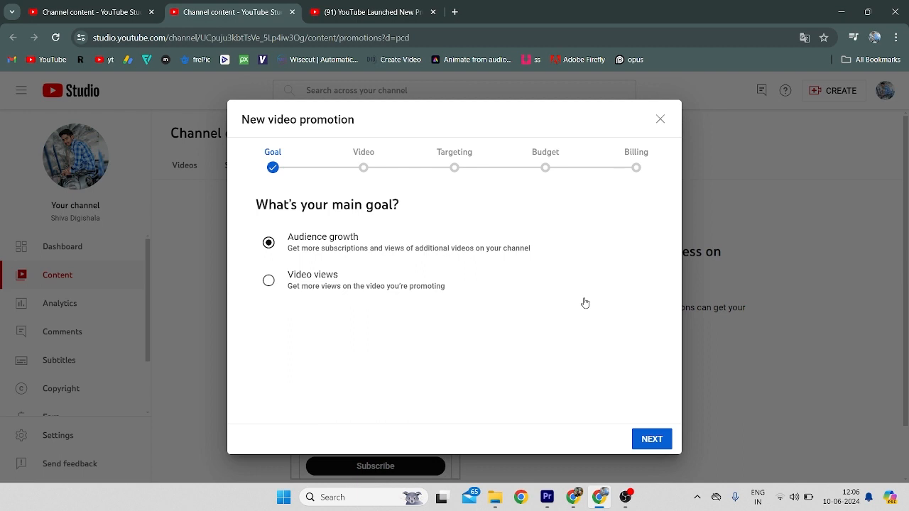
Open AdSense for YouTube in a new browser tab.
key(ctrl+t)
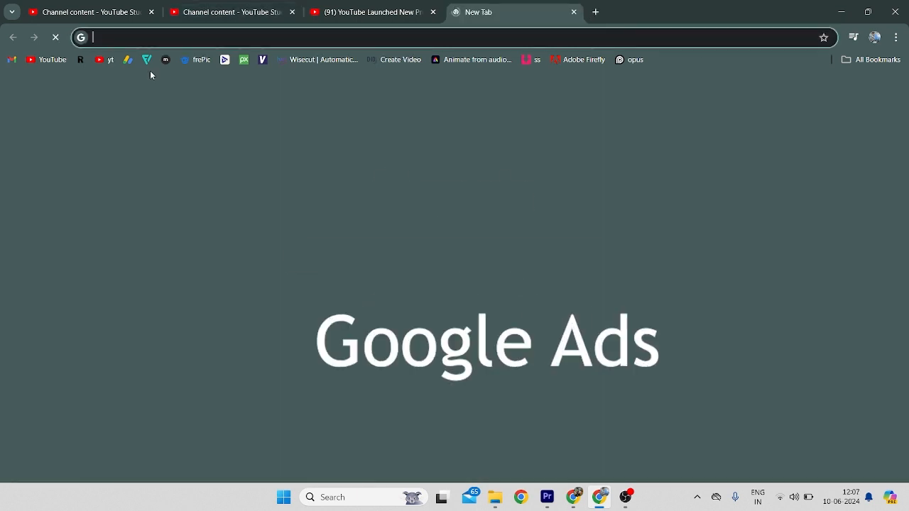
click(122, 61)
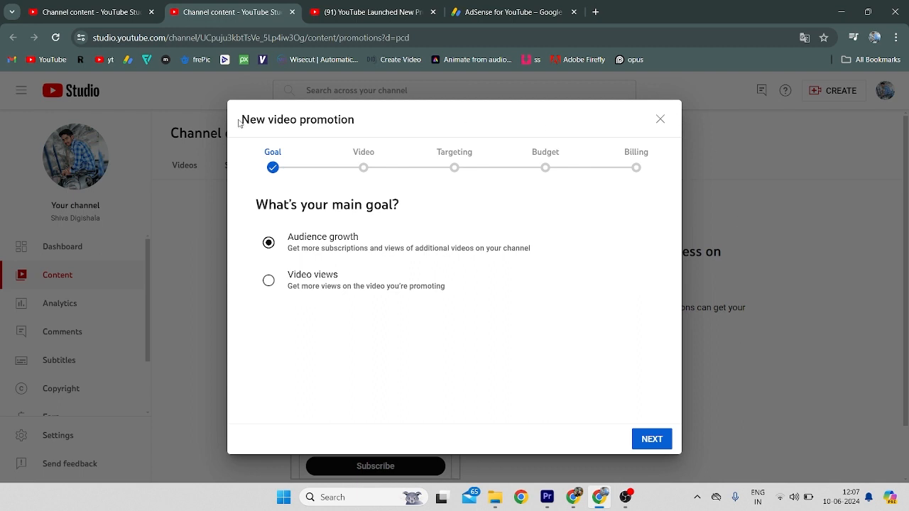
Choose Audience growth as the promotion's main goal and continue to the video selection.
drag(242, 123, 416, 106)
click(417, 107)
click(262, 284)
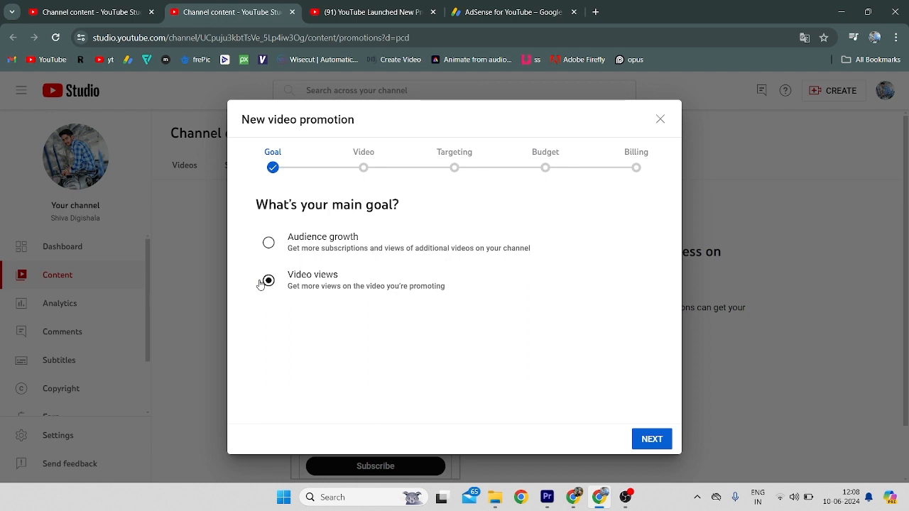
click(268, 245)
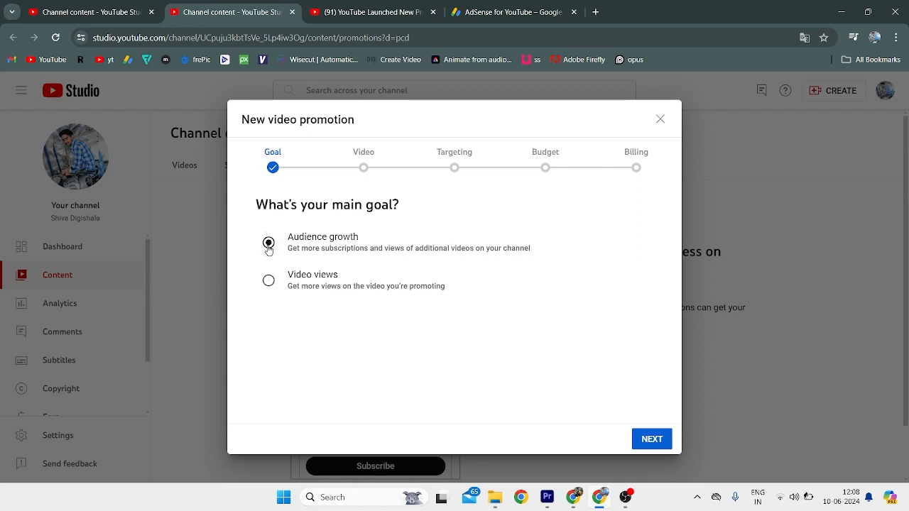
click(654, 441)
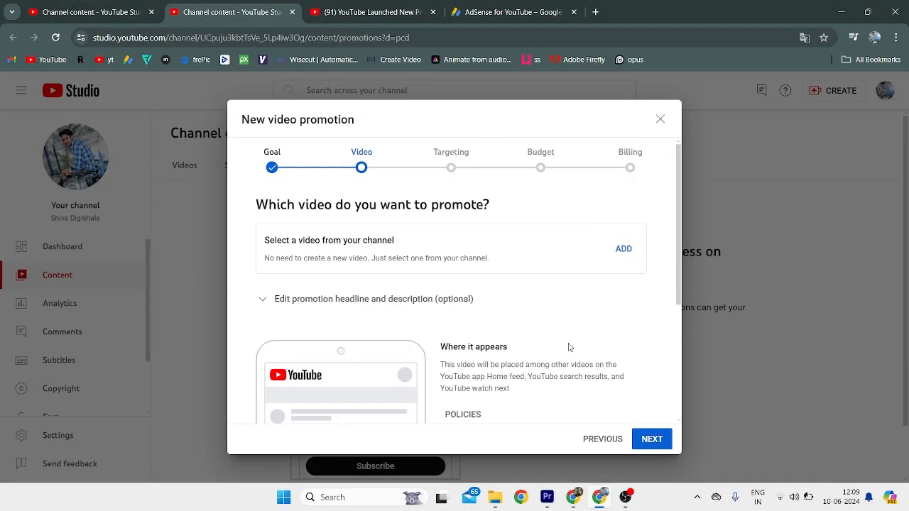
Add the channel video "Wireless Transfer files Pc to Mobile in telugu" as the video to promote.
scroll(597, 318, down, 4)
scroll(597, 318, up, 4)
click(628, 250)
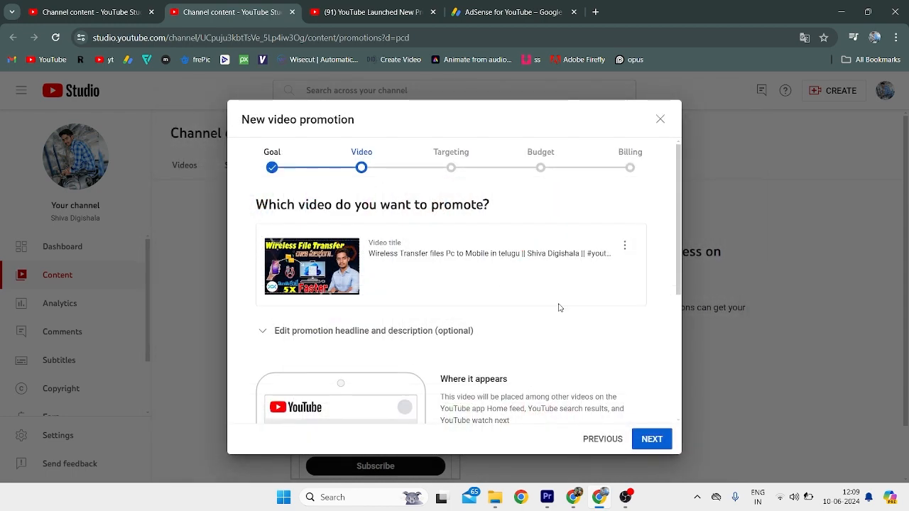
Examine the preview of how the promoted video appears in the YouTube app, including the note beneath it.
scroll(559, 307, down, 3)
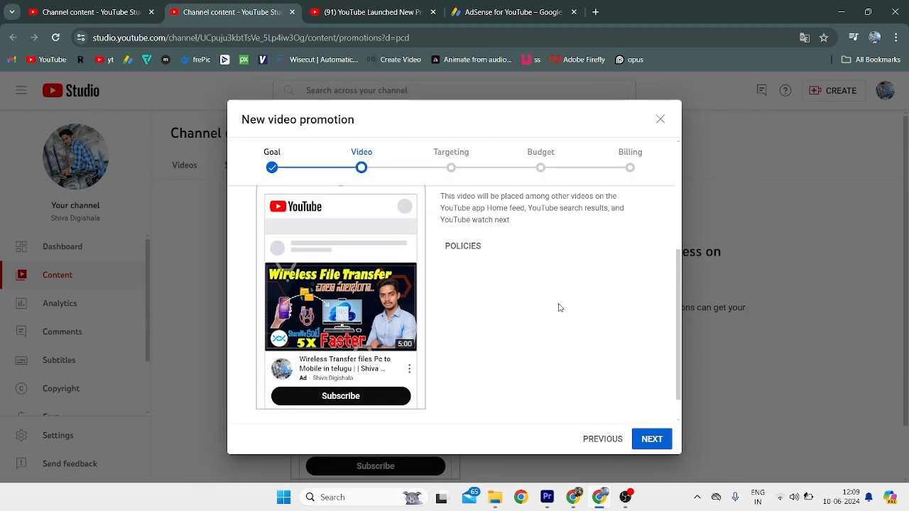
scroll(559, 308, down, 1)
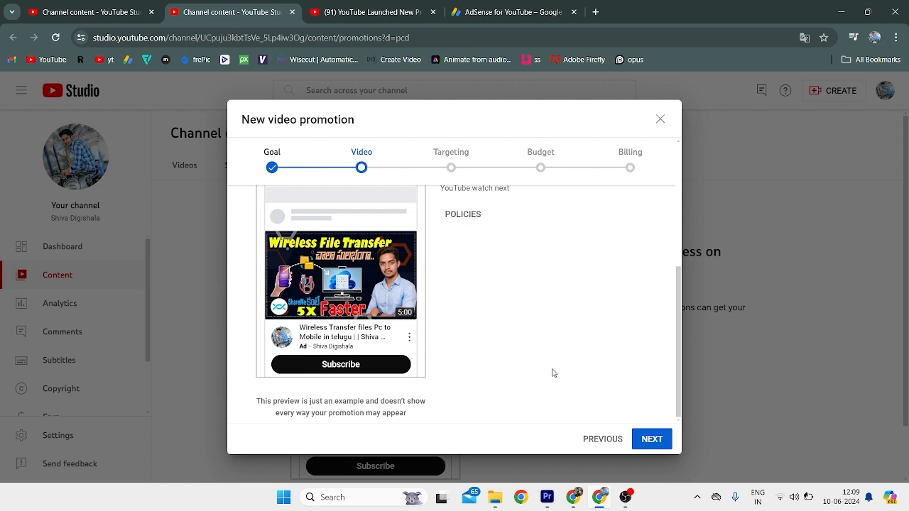
scroll(553, 374, up, 1)
scroll(553, 374, down, 1)
drag(302, 403, 380, 402)
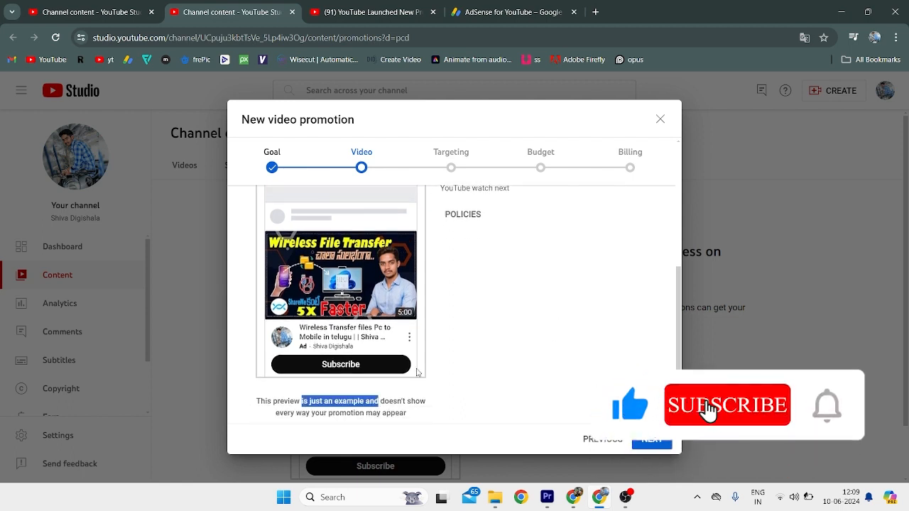
scroll(516, 349, up, 2)
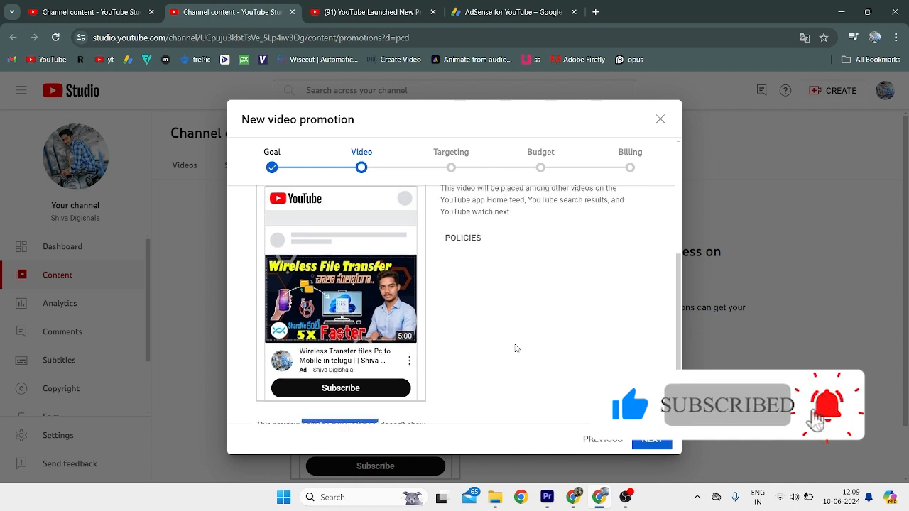
scroll(516, 348, up, 3)
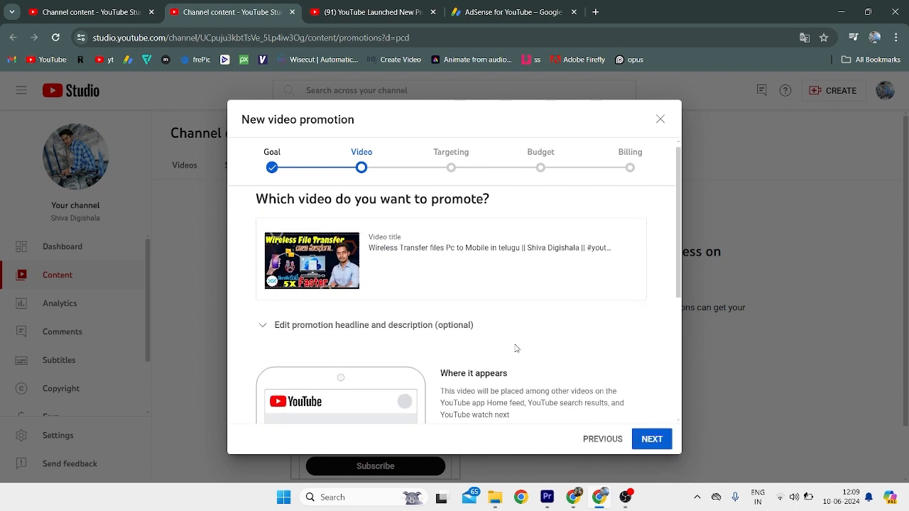
Expand the optional promotion headline and description, review them with the ad preview, and continue to targeting.
click(337, 329)
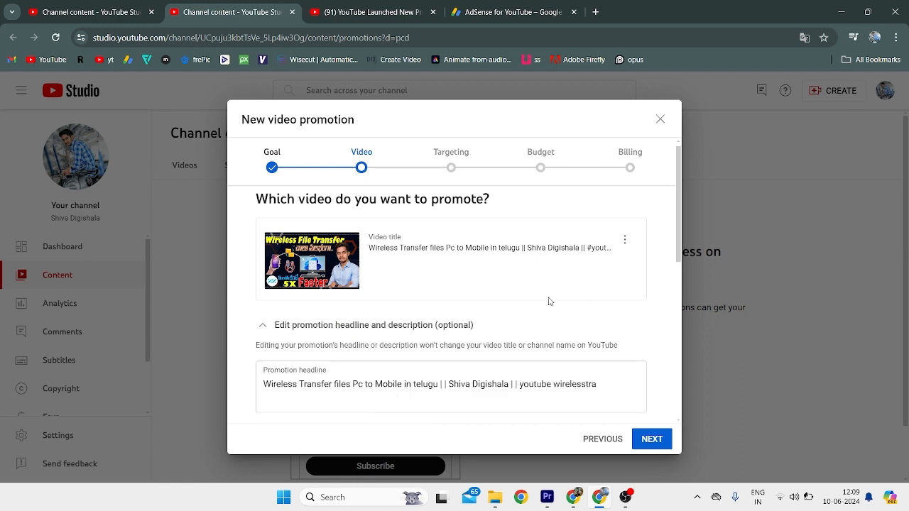
scroll(592, 316, down, 3)
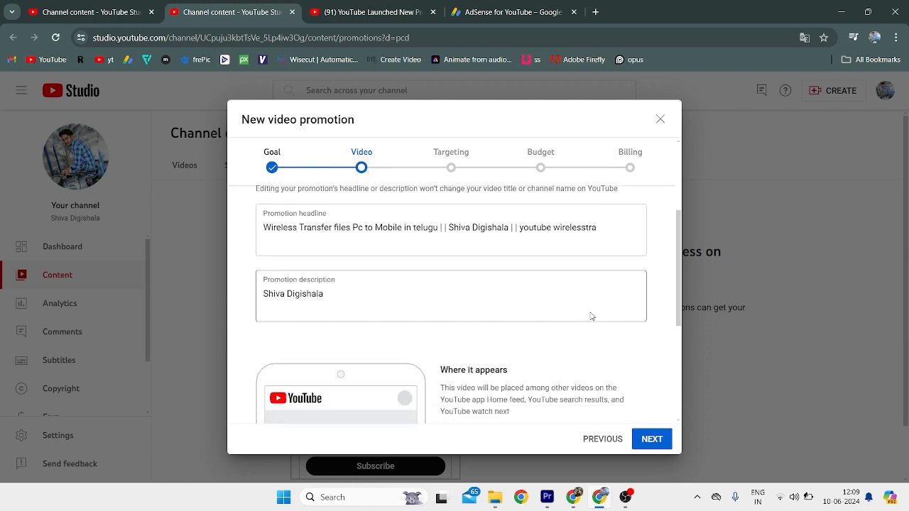
scroll(393, 285, down, 2)
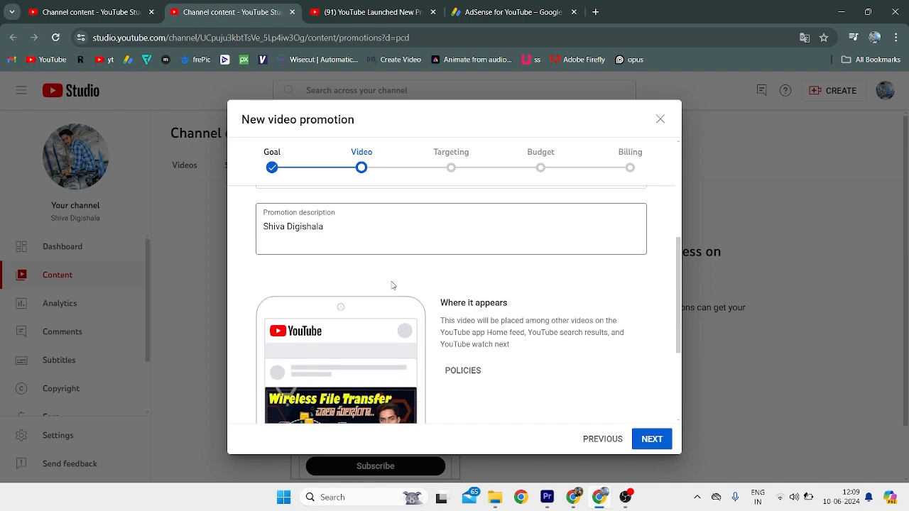
scroll(470, 324, down, 2)
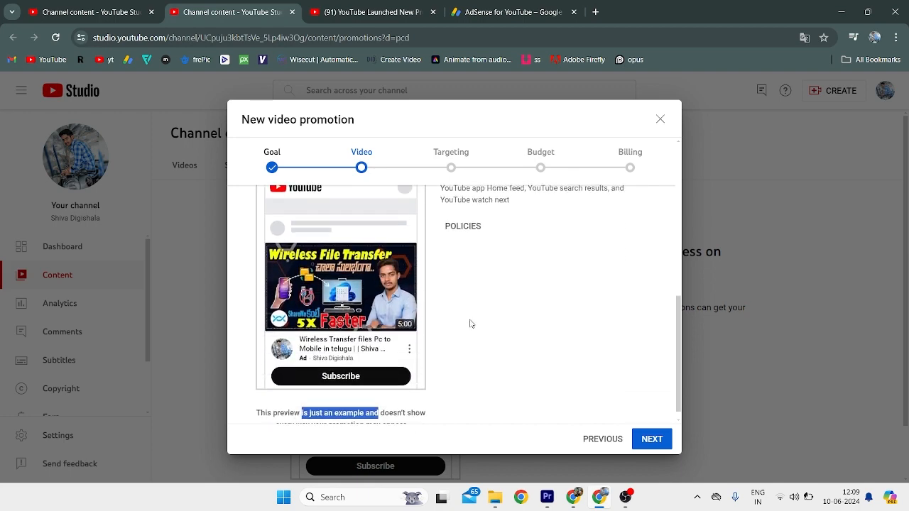
scroll(470, 324, up, 5)
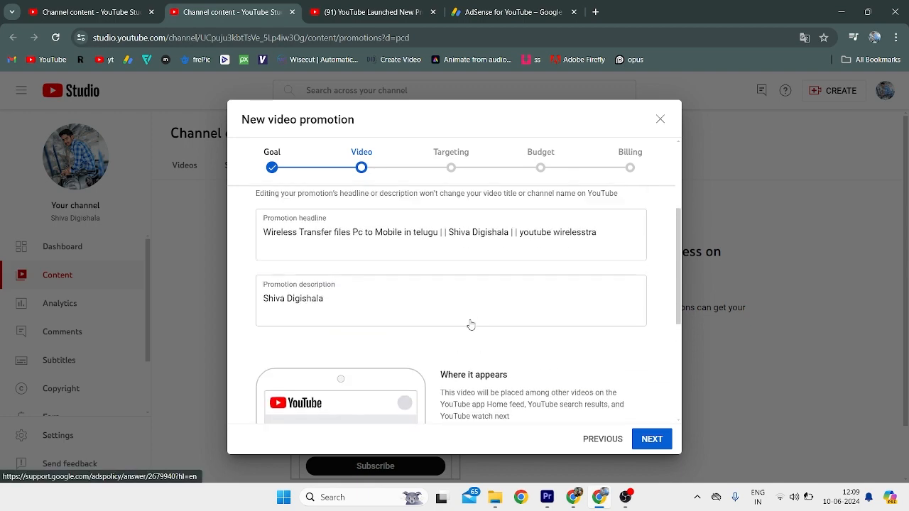
scroll(469, 324, down, 3)
scroll(471, 320, down, 3)
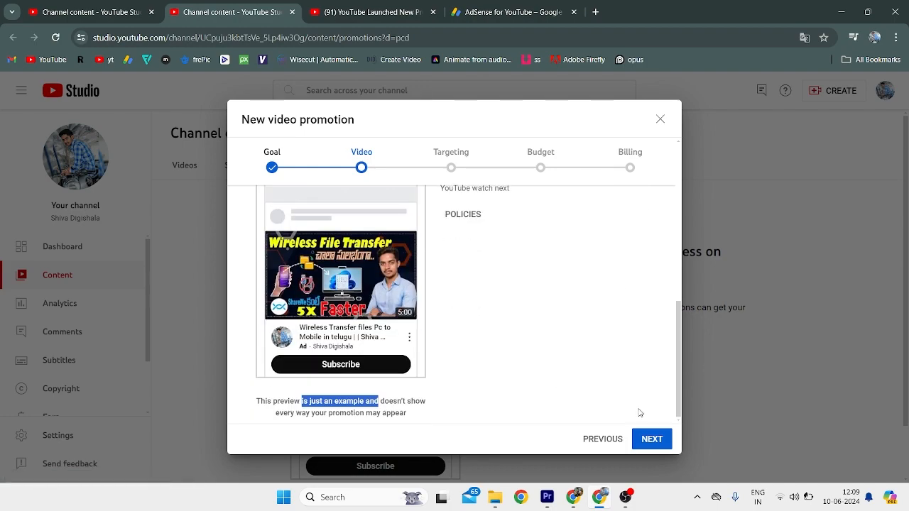
click(652, 440)
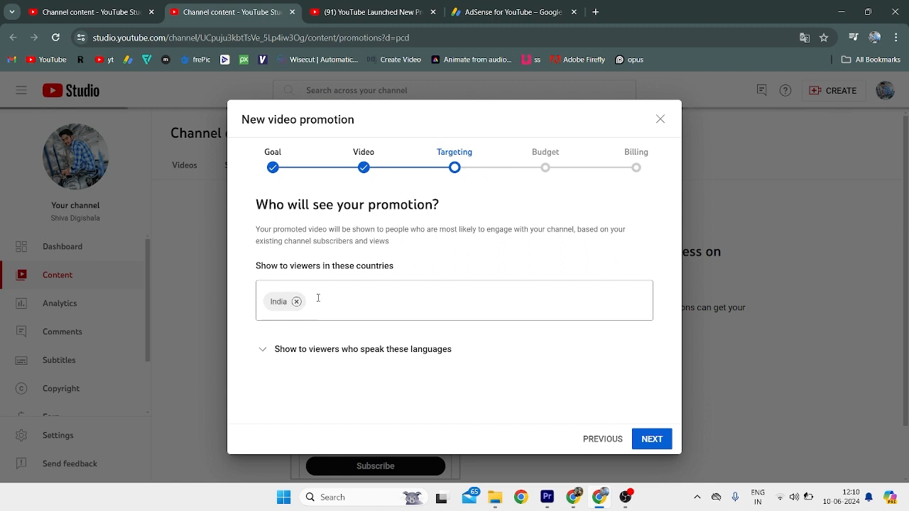
Try adding Australia and Bangladesh to the promotion's target countries, and remove both again.
click(338, 310)
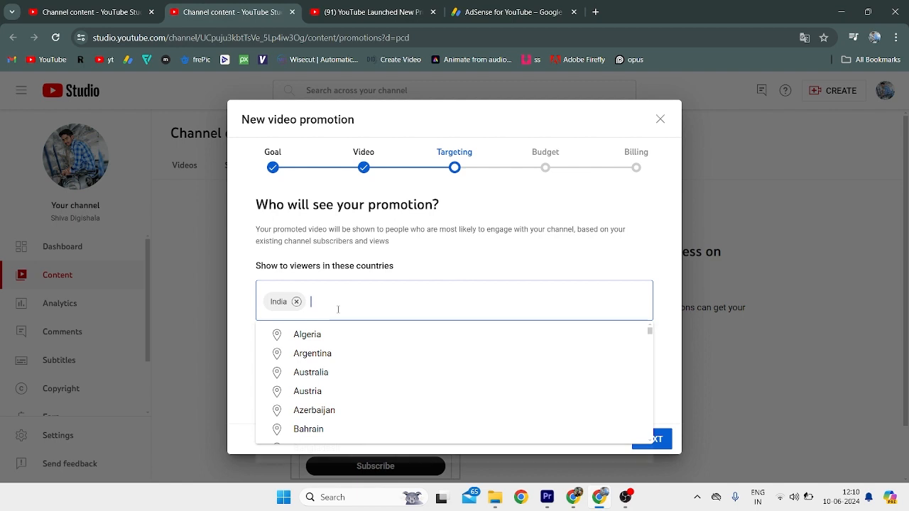
click(315, 373)
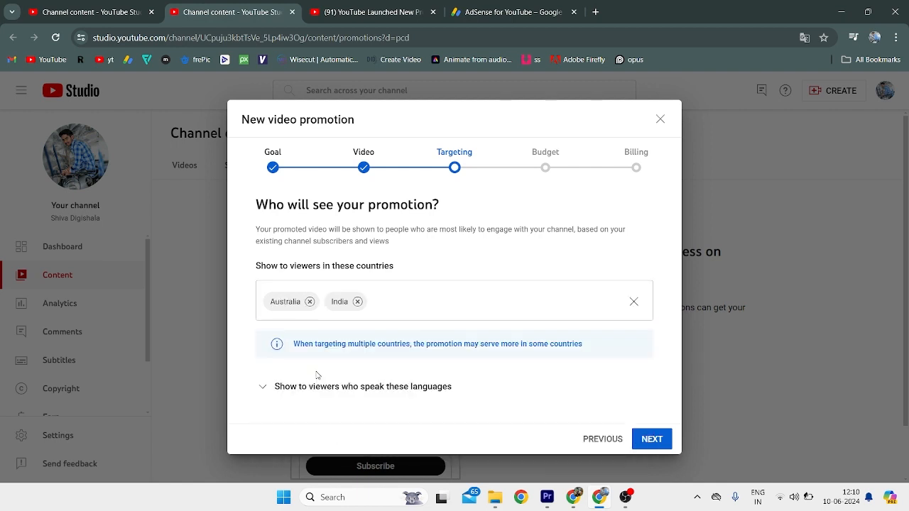
click(450, 311)
scroll(355, 393, down, 1)
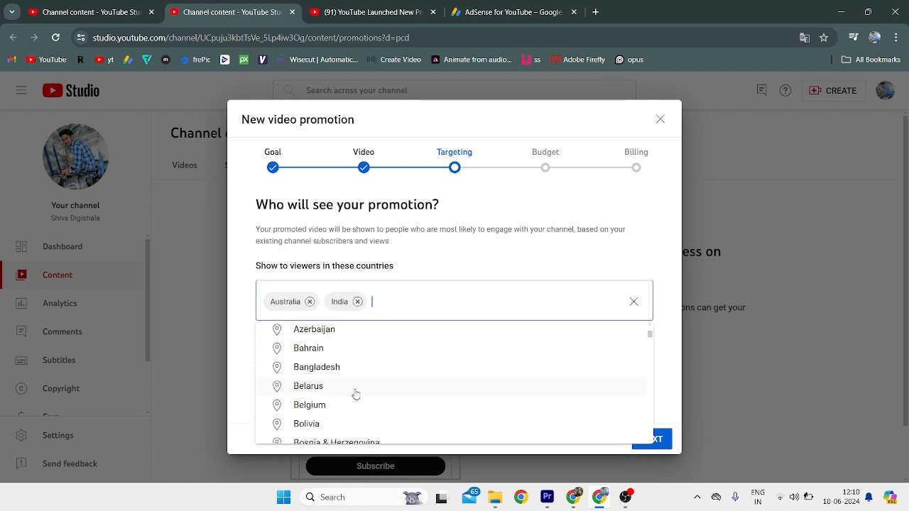
click(339, 371)
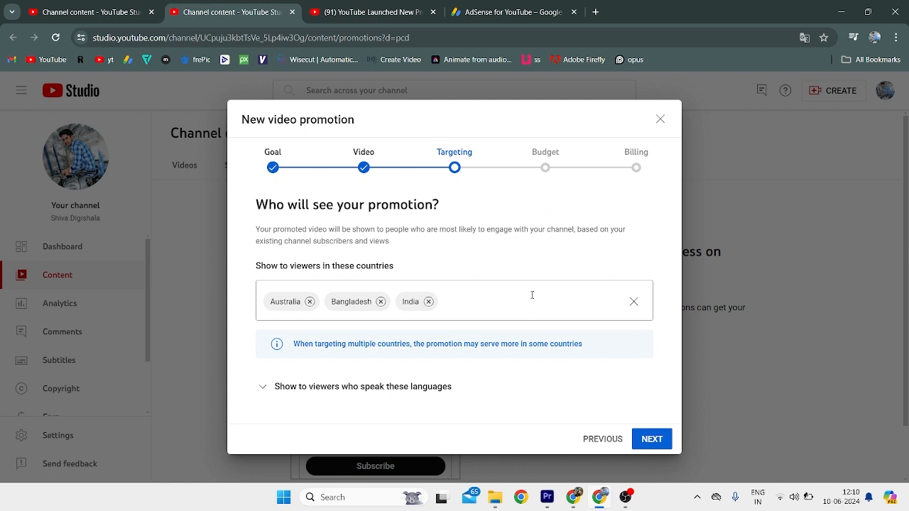
click(309, 303)
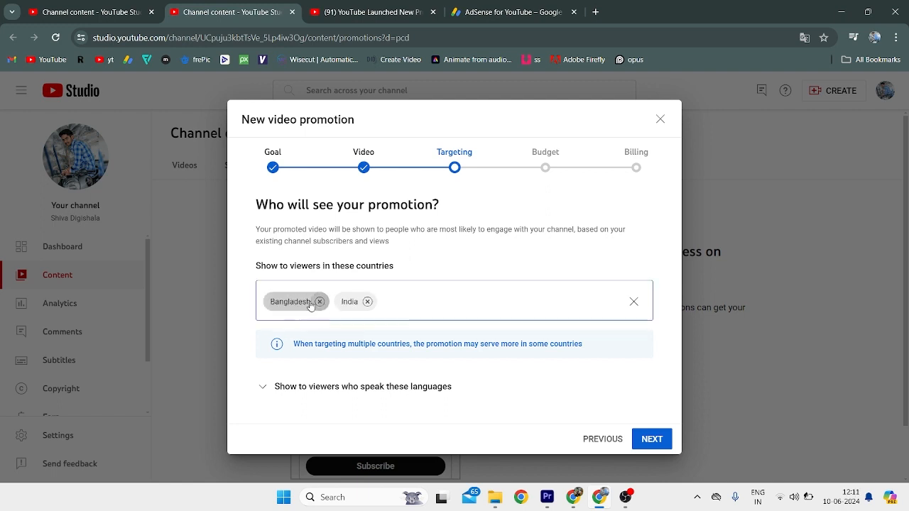
click(320, 303)
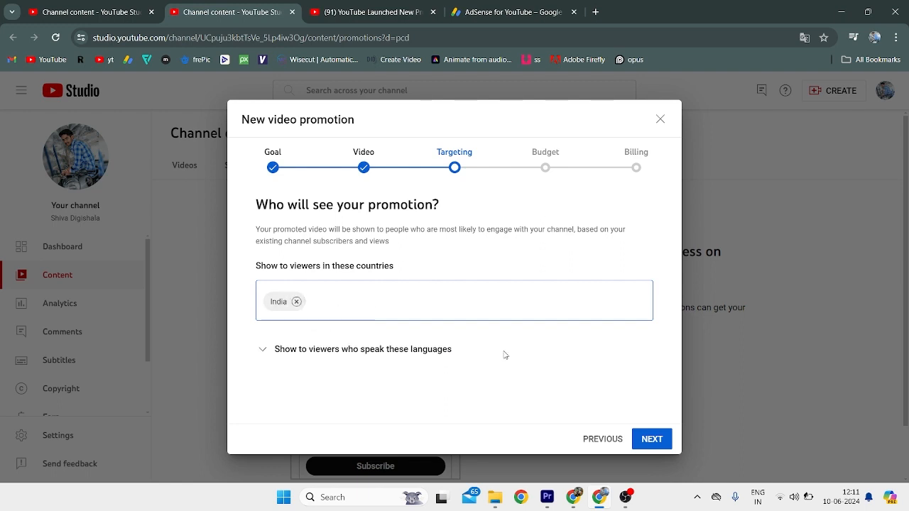
Restrict the promotion to viewers who speak Telugu and Hindi, and continue to the budget.
click(409, 349)
scroll(522, 362, down, 1)
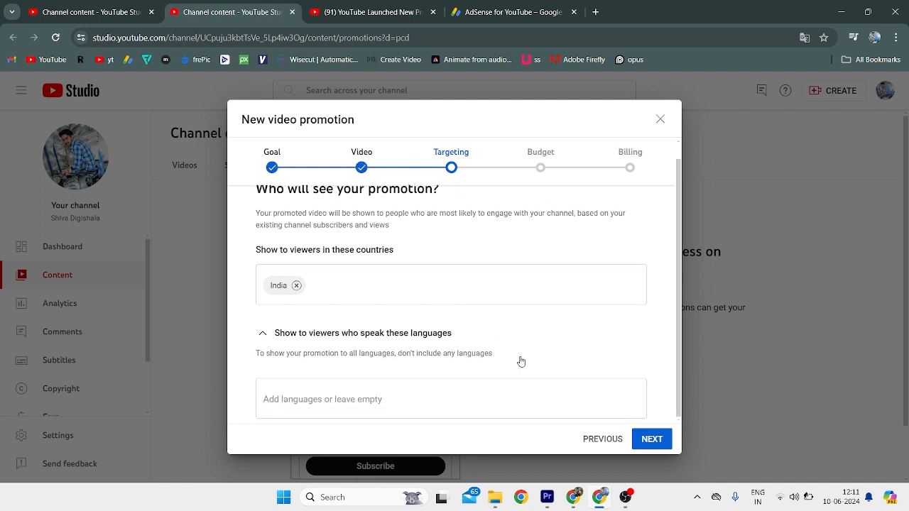
click(423, 404)
text(telu)
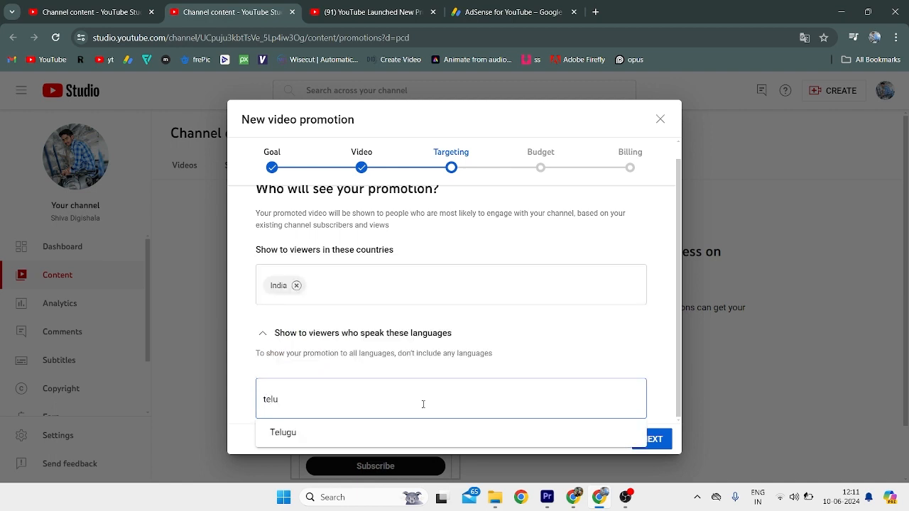
click(356, 435)
click(380, 400)
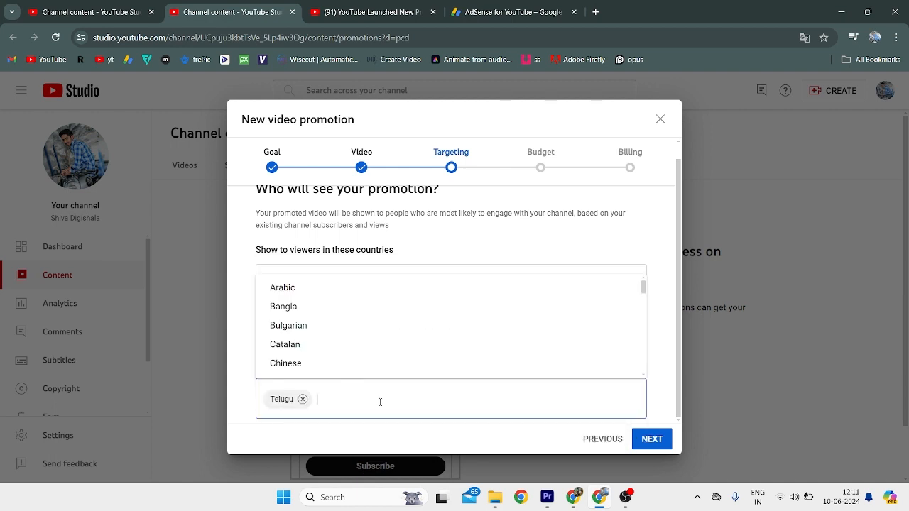
text(hind)
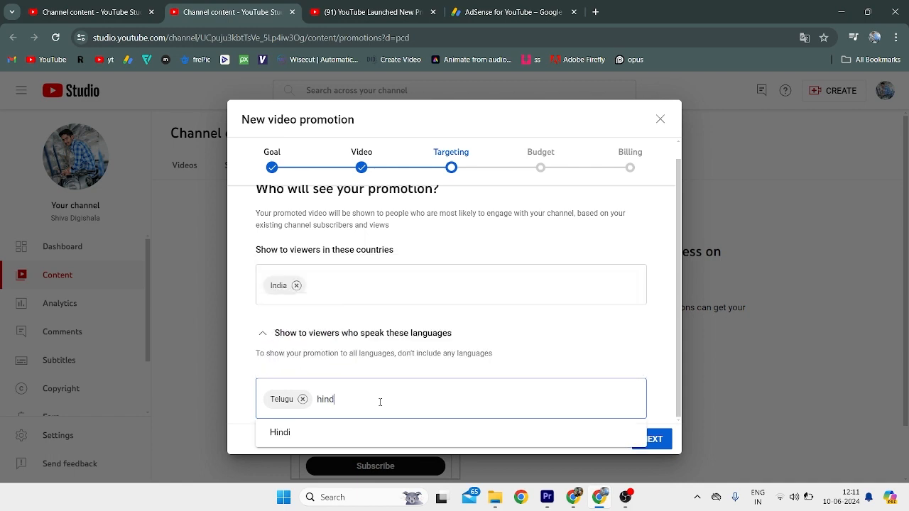
click(355, 434)
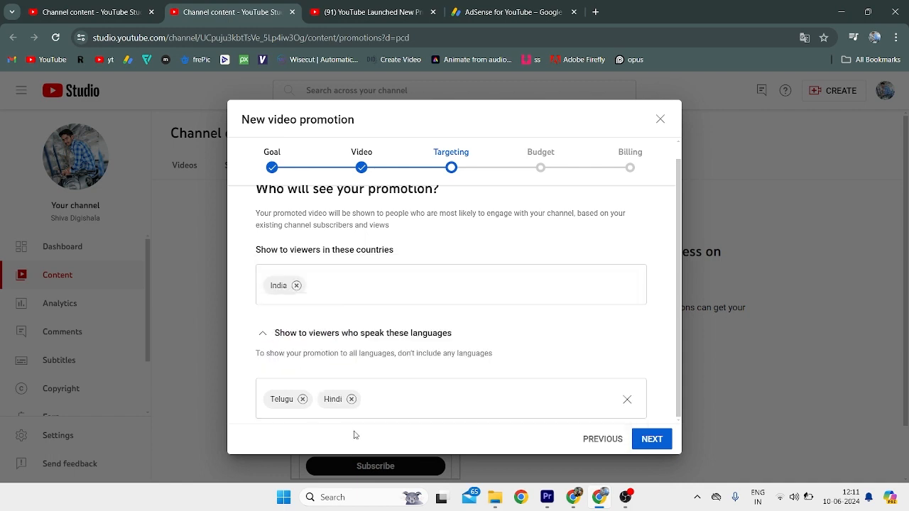
click(646, 440)
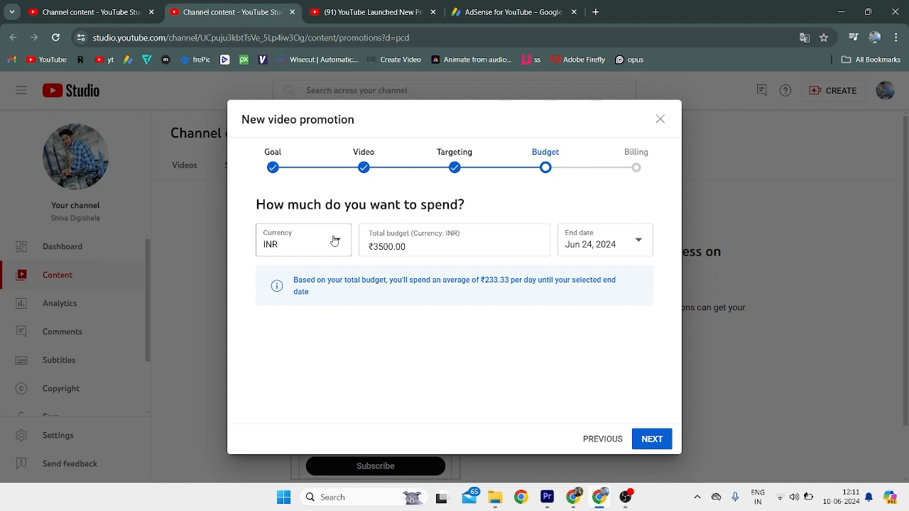
Look through the available budget currencies and close the list without choosing another one.
click(334, 240)
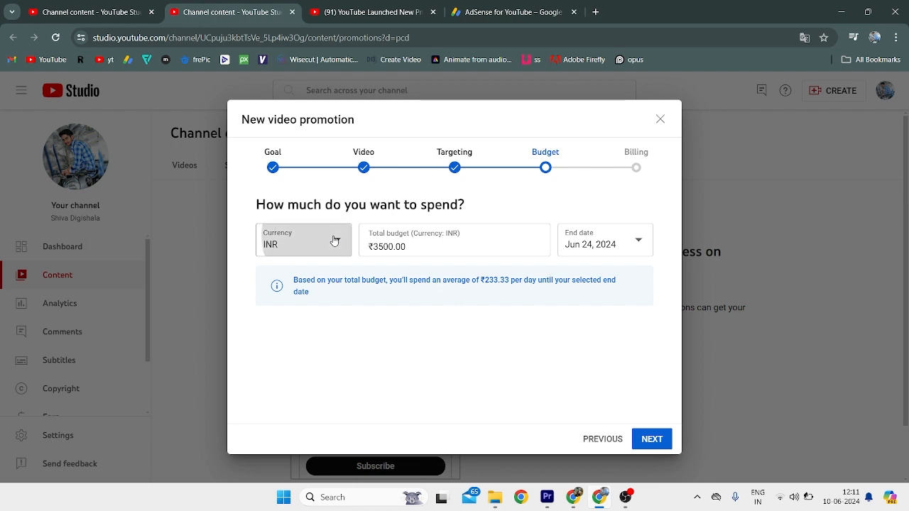
scroll(336, 359, down, 3)
scroll(335, 359, down, 2)
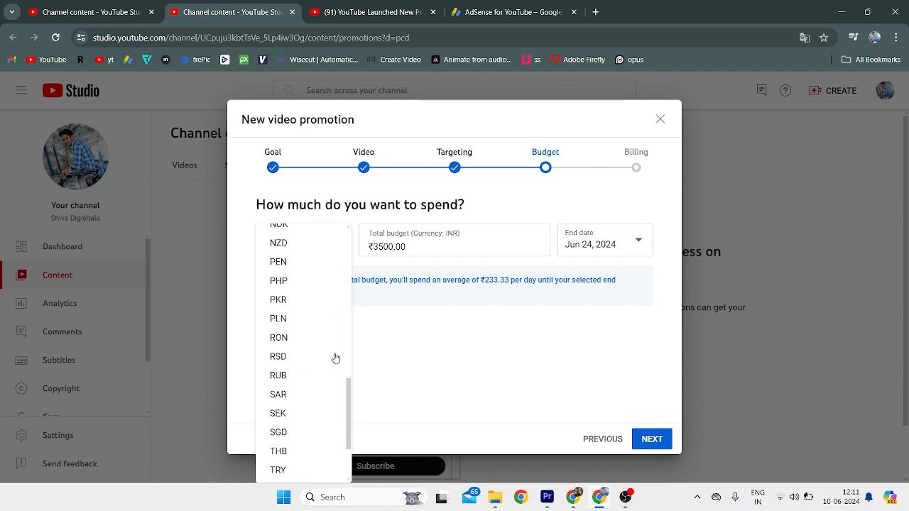
scroll(335, 358, up, 3)
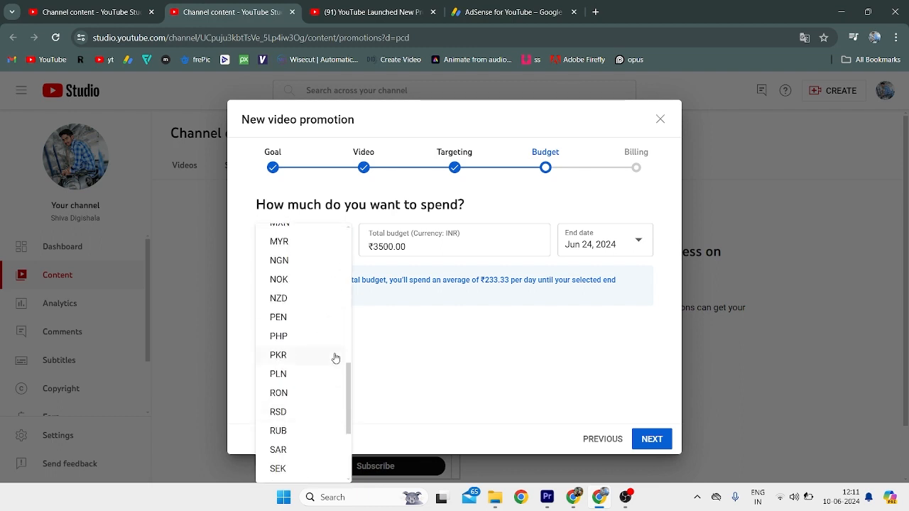
click(523, 356)
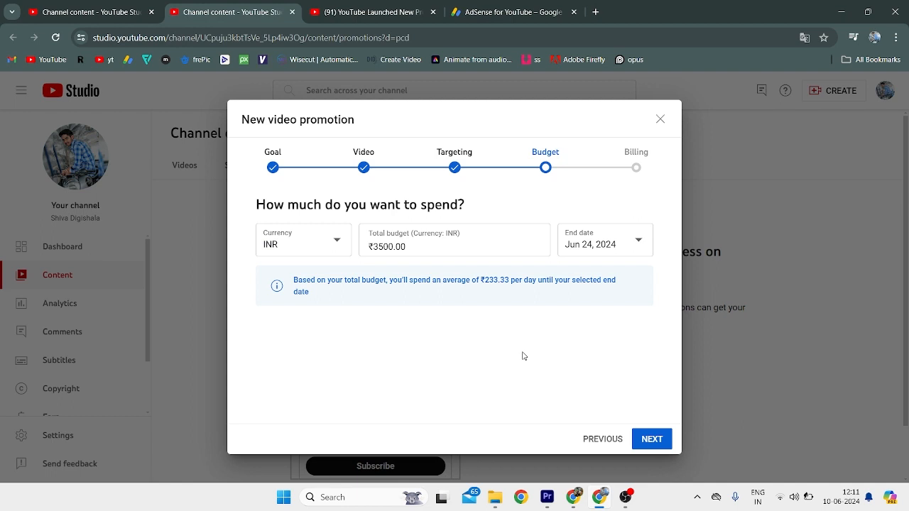
Set the promotion's total budget to ₹500.00 and its end date to Jun 20, 2024, and continue to billing.
click(405, 248)
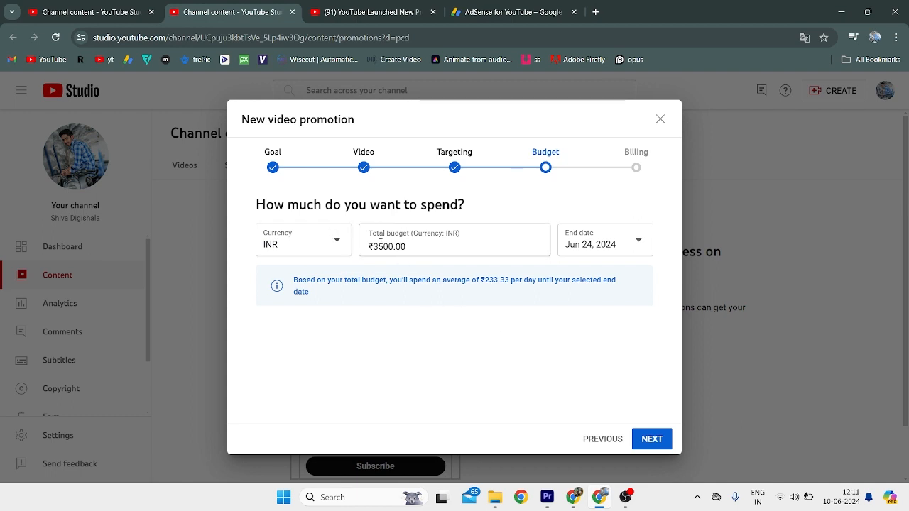
click(380, 243)
key(BackSpace)
click(640, 243)
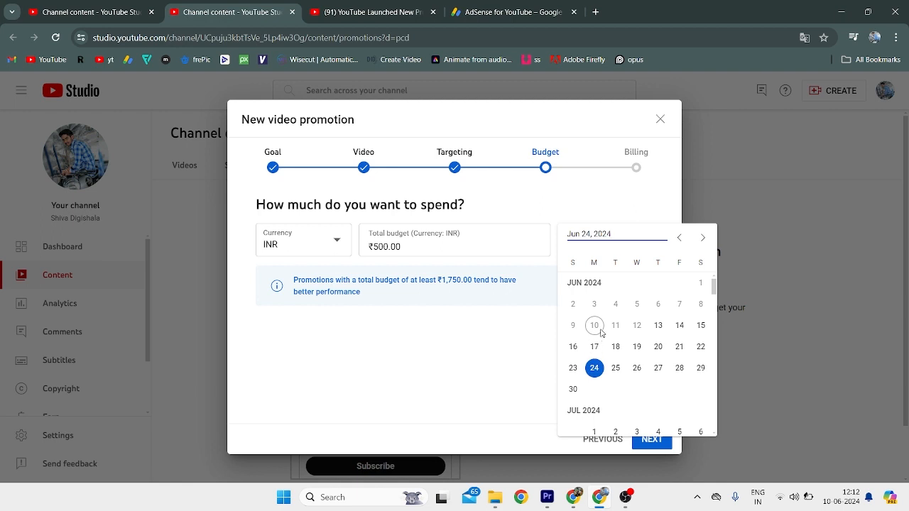
click(659, 347)
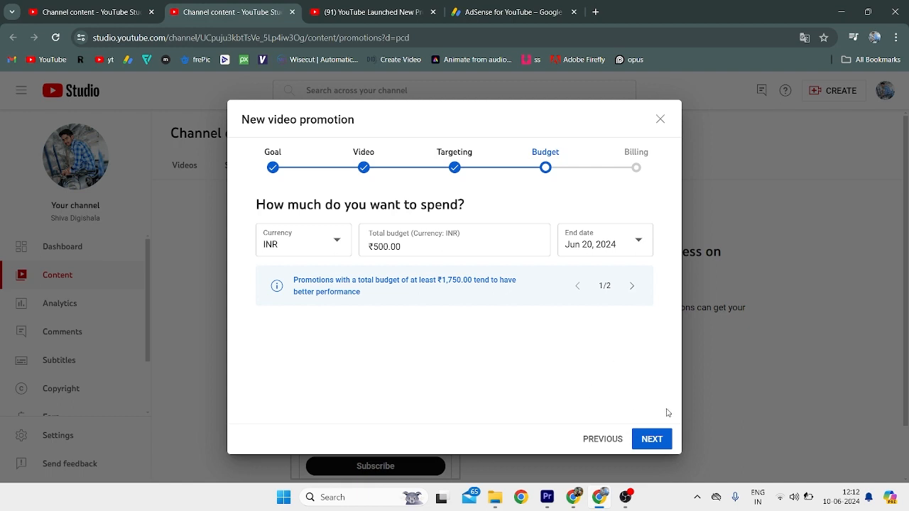
click(648, 445)
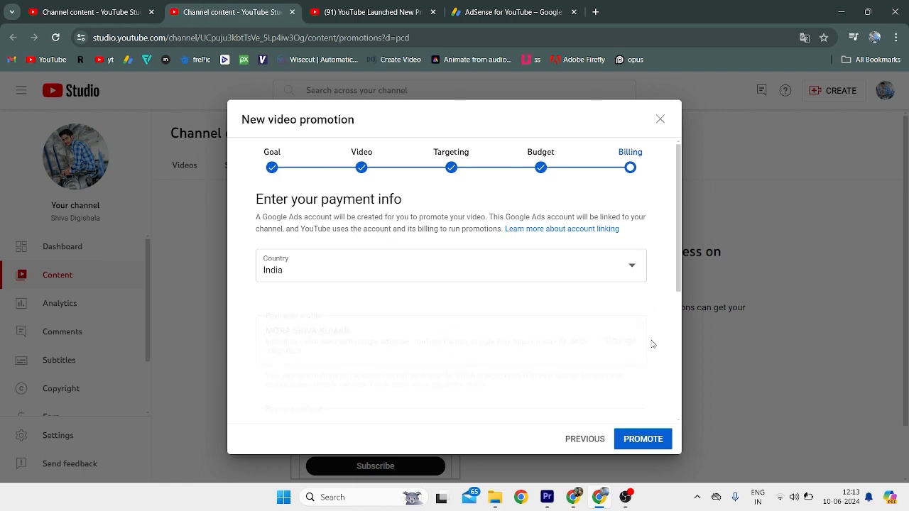
Review the billing details, check the options for changing the payments profile, and cancel without changing it.
scroll(655, 358, down, 1)
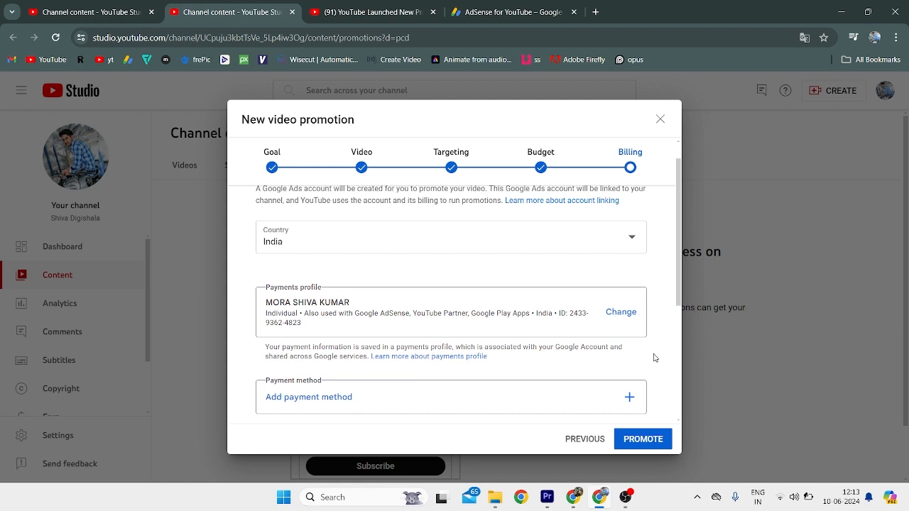
scroll(655, 358, down, 1)
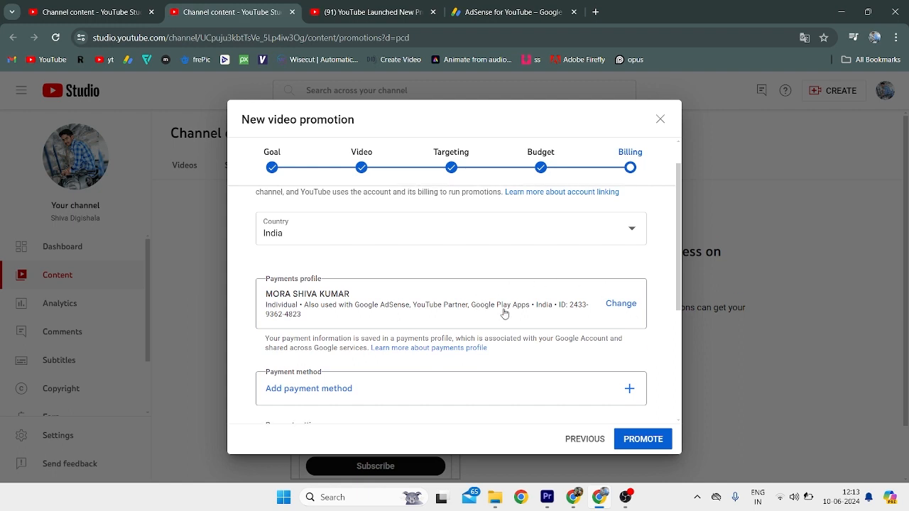
scroll(648, 337, down, 1)
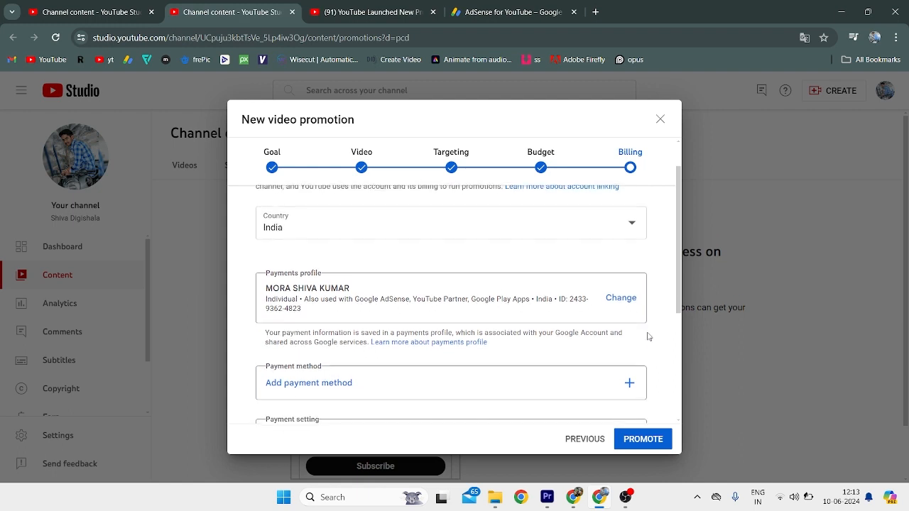
scroll(649, 337, down, 1)
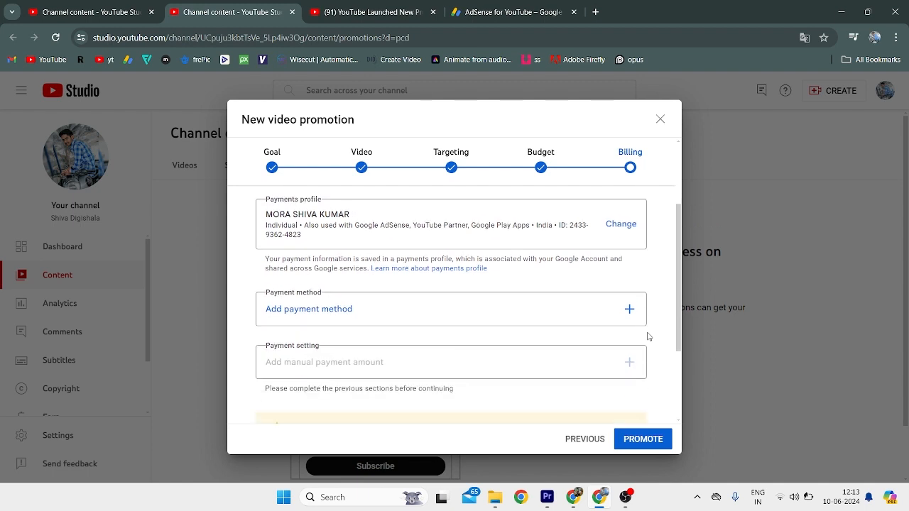
click(621, 223)
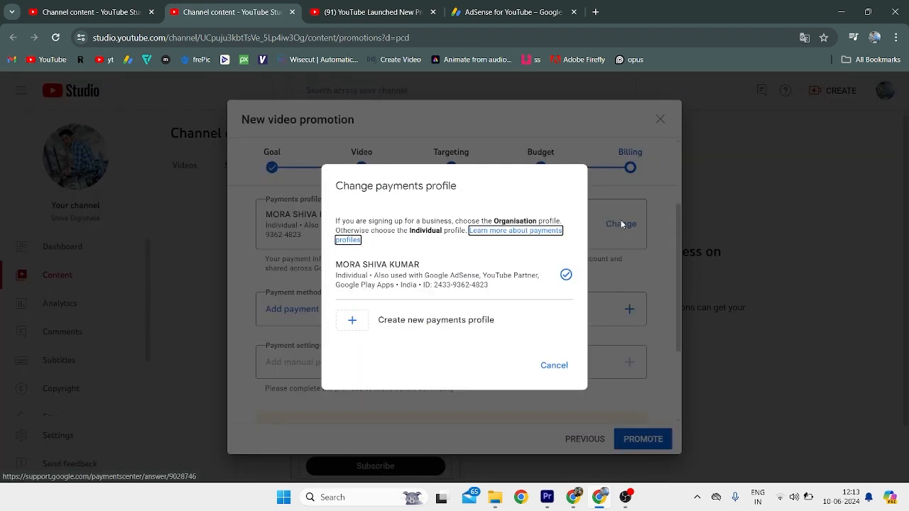
click(563, 366)
Agree to the Google Ads Terms at the end of the billing details, and close the promotion setup without launching it.
scroll(504, 316, down, 2)
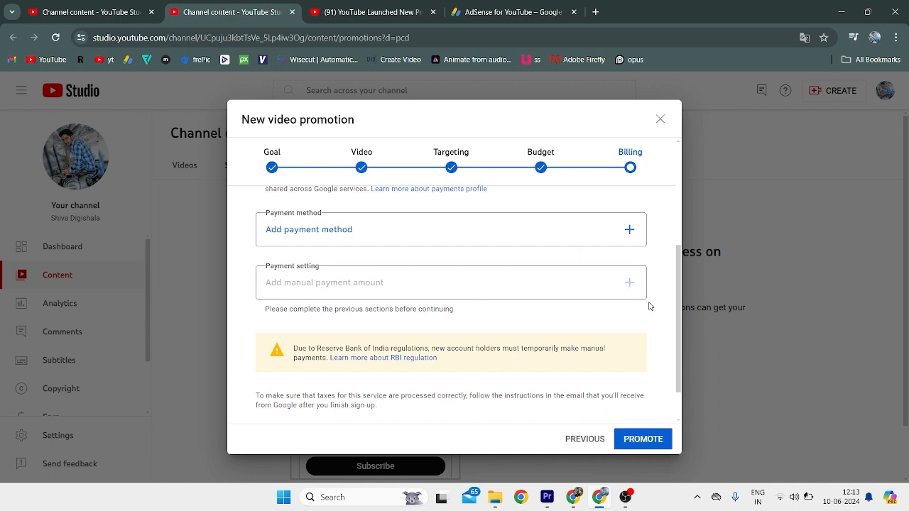
scroll(650, 306, down, 1)
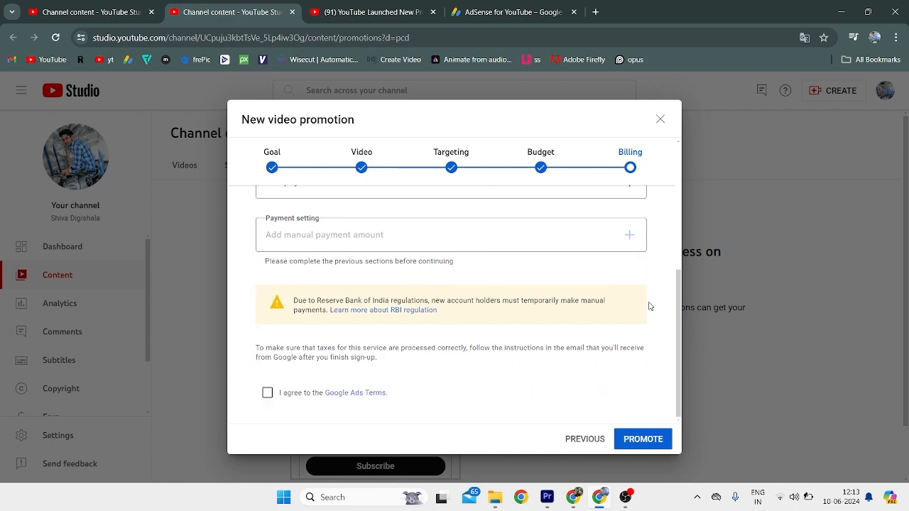
click(264, 396)
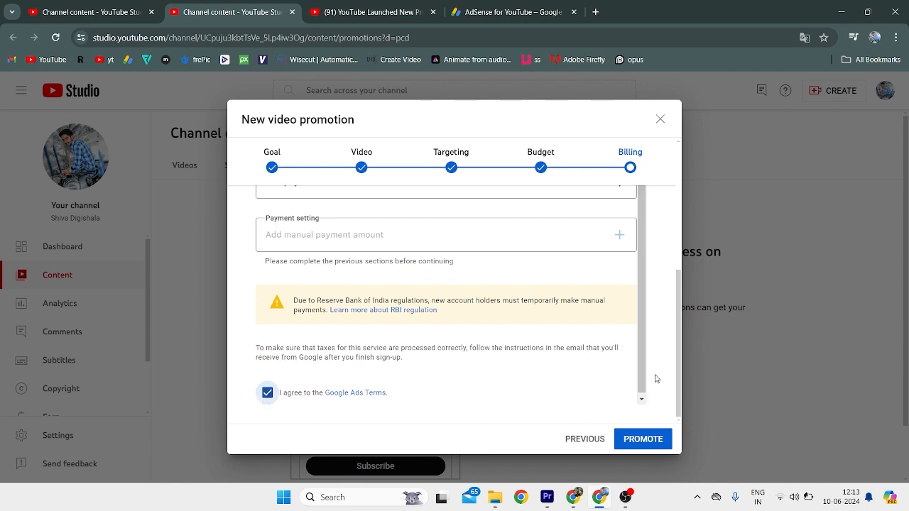
scroll(657, 379, up, 5)
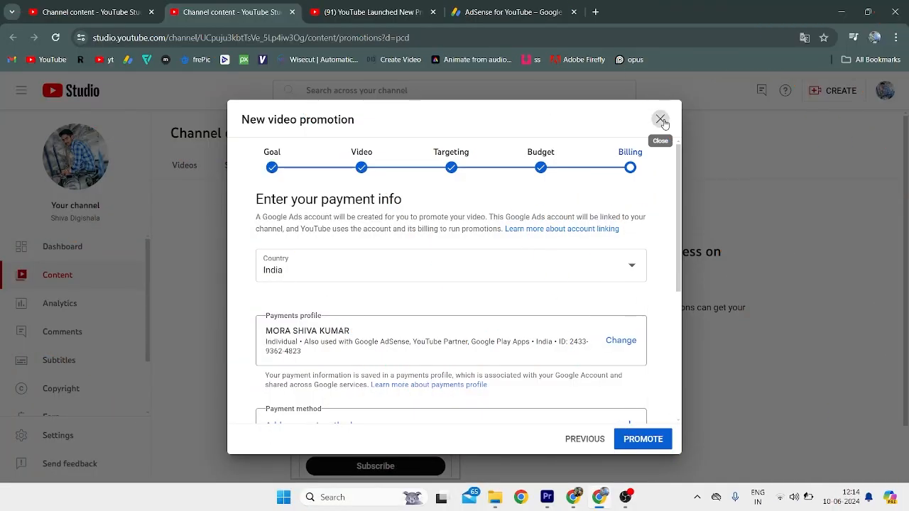
click(662, 120)
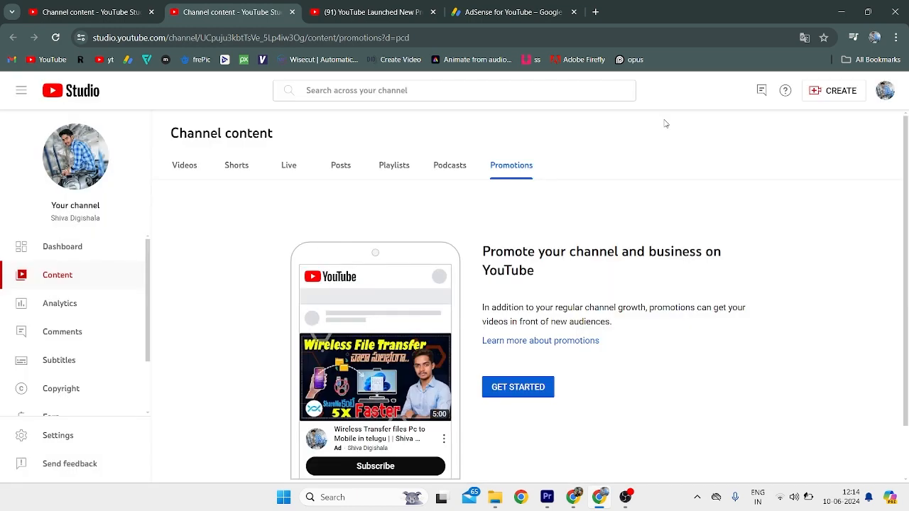
Reopen the promotions section of the channel content and start a new video promotion.
click(117, 282)
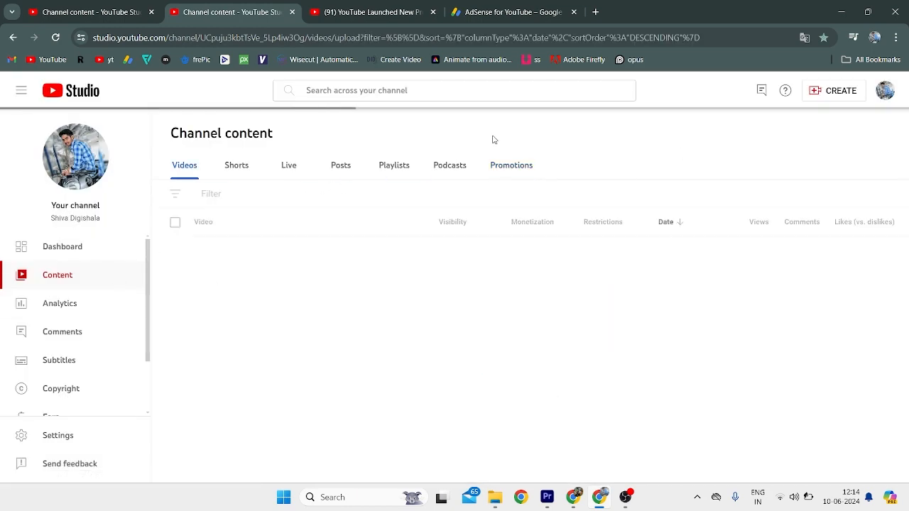
click(510, 168)
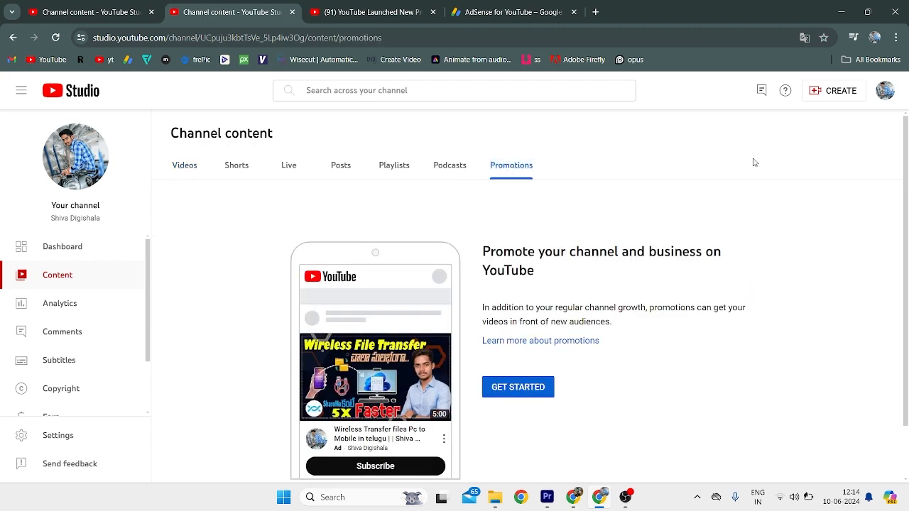
scroll(653, 307, down, 1)
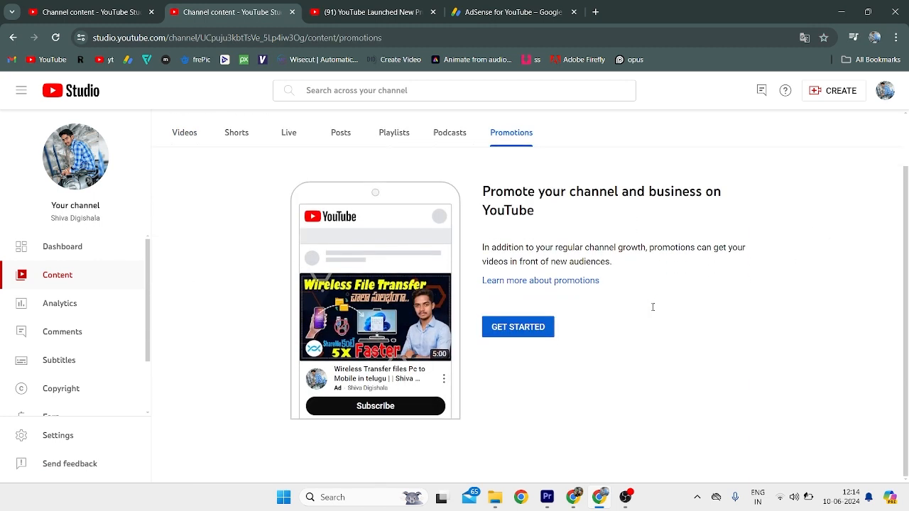
click(535, 328)
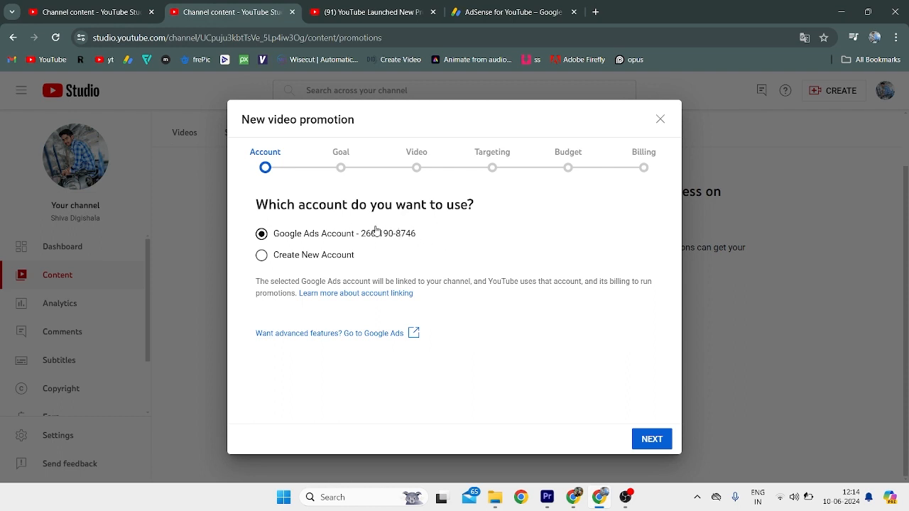
Try the new account option, return to the existing Google Ads account, continue to the goal, and close the promotion setup.
click(324, 254)
click(328, 235)
click(648, 438)
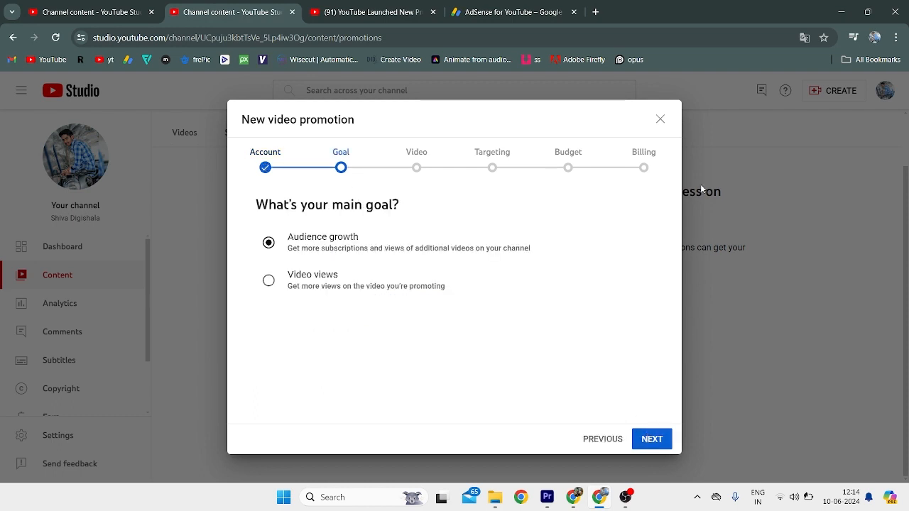
click(660, 119)
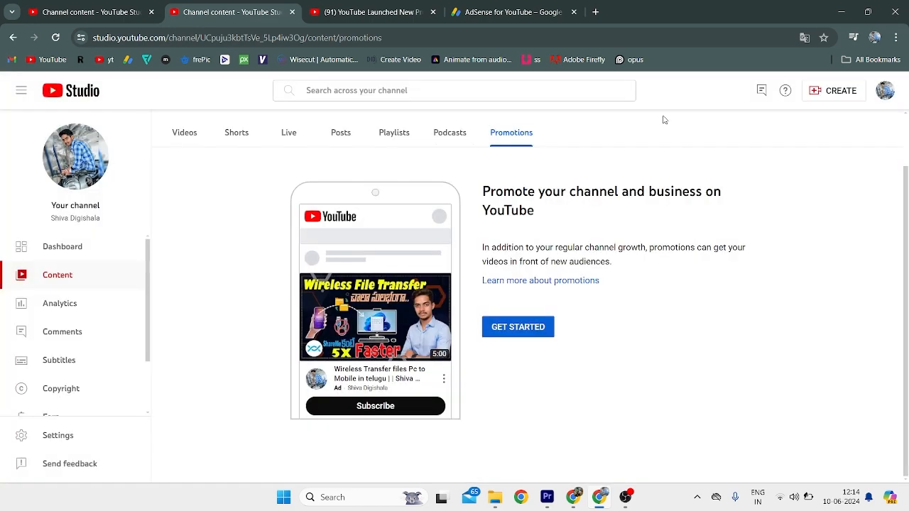